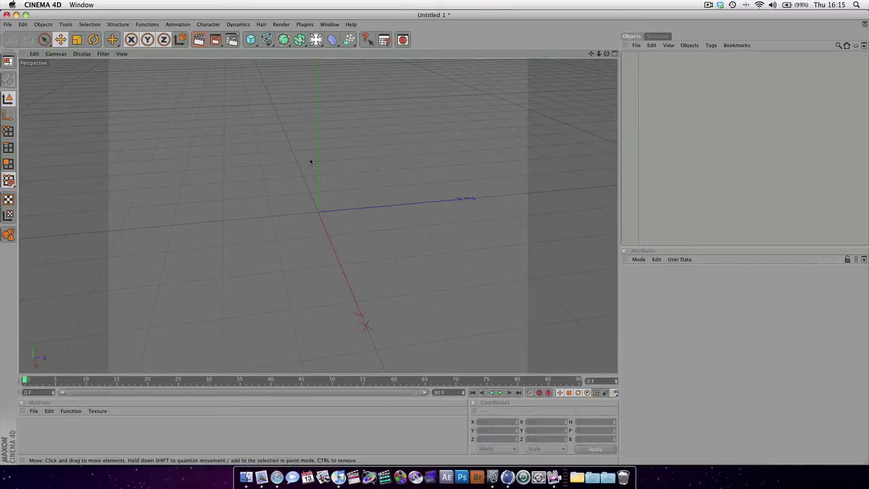
Orbit the perspective view and look over the four-view layout and the Structure manager.
left_click_drag(284, 146, 278, 142, "alt")
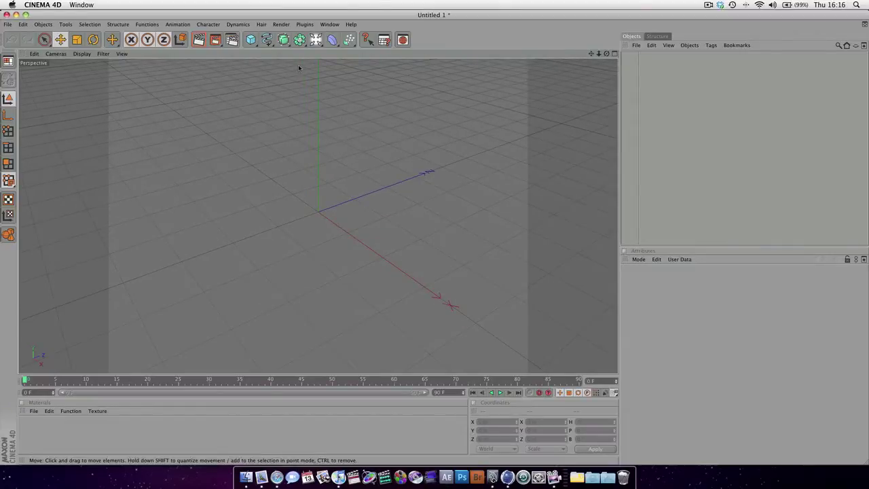
left_click_drag(312, 84, 368, 132, "alt")
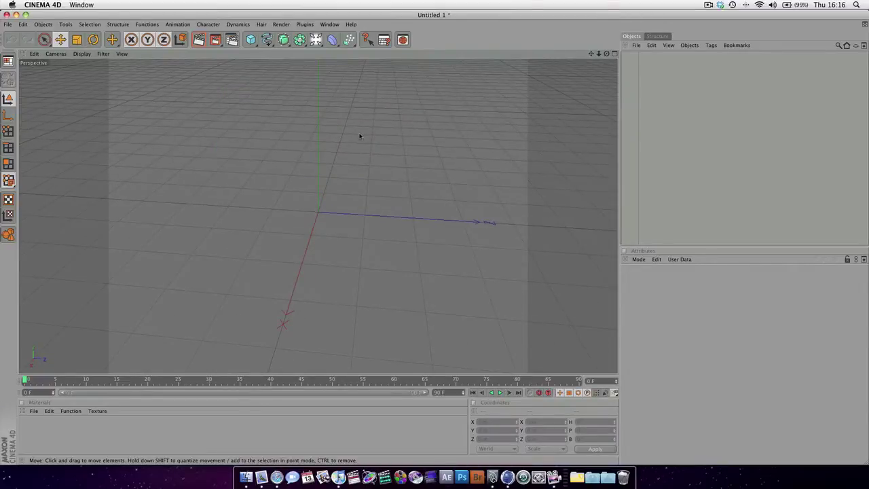
left_click_drag(360, 134, 322, 90, "alt")
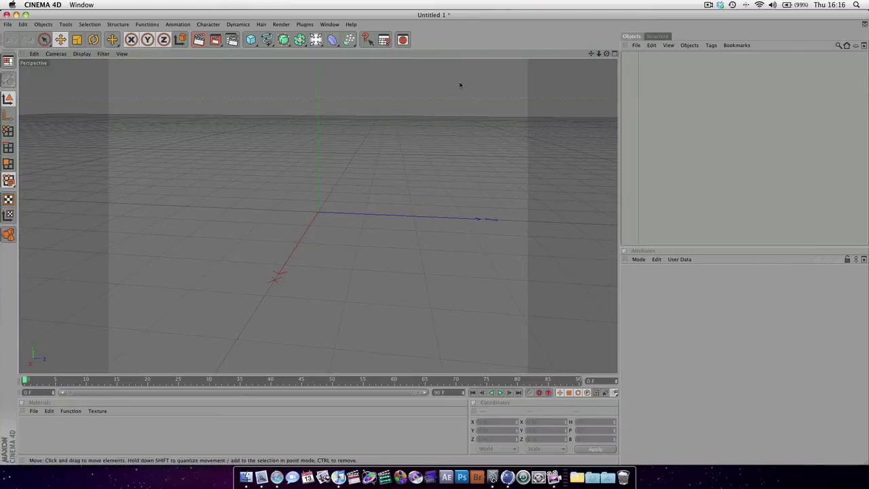
left_click(616, 54)
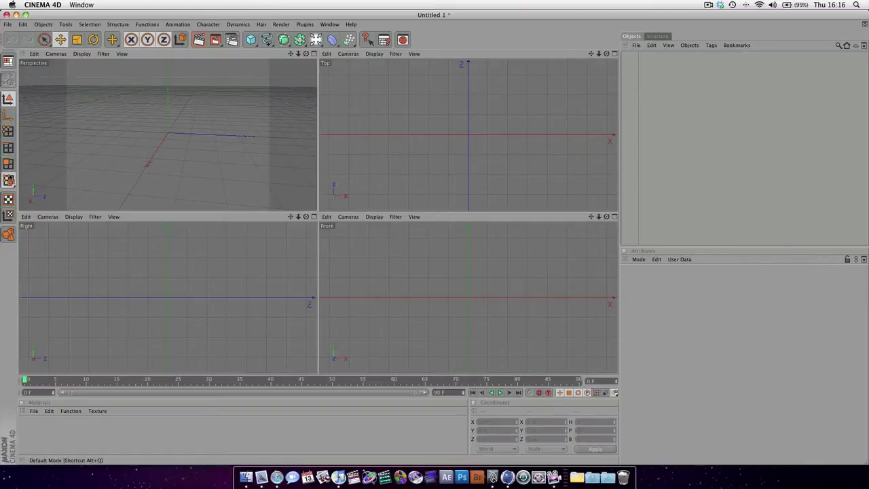
left_click(313, 54)
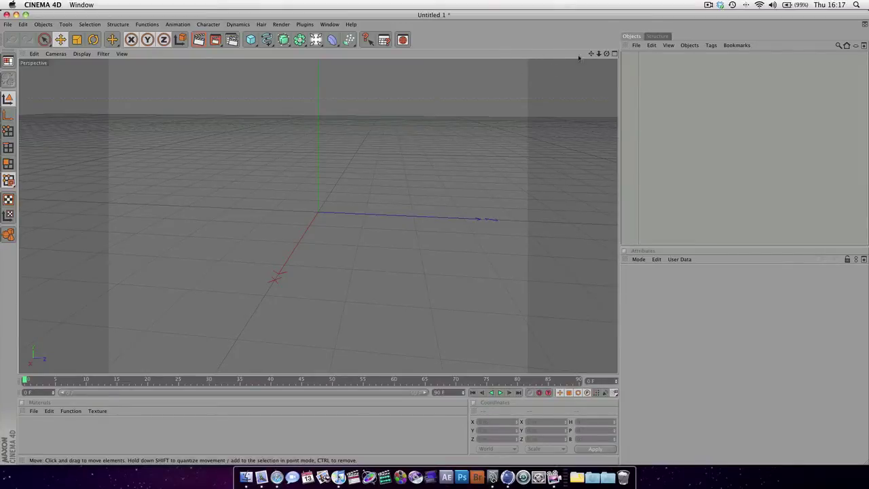
left_click(656, 37)
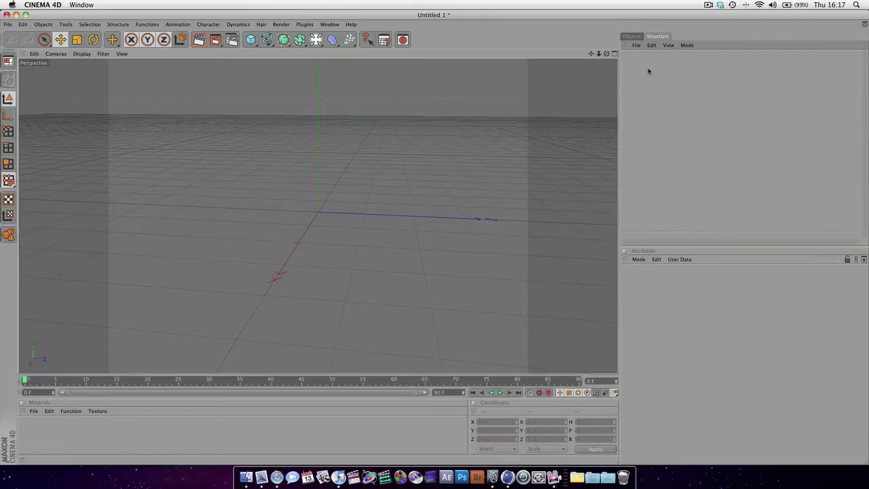
left_click(633, 36)
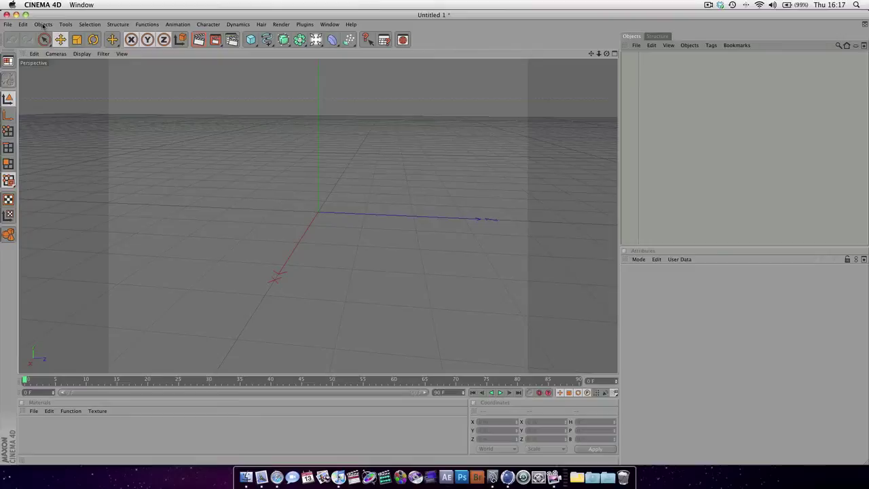
left_click(8, 24)
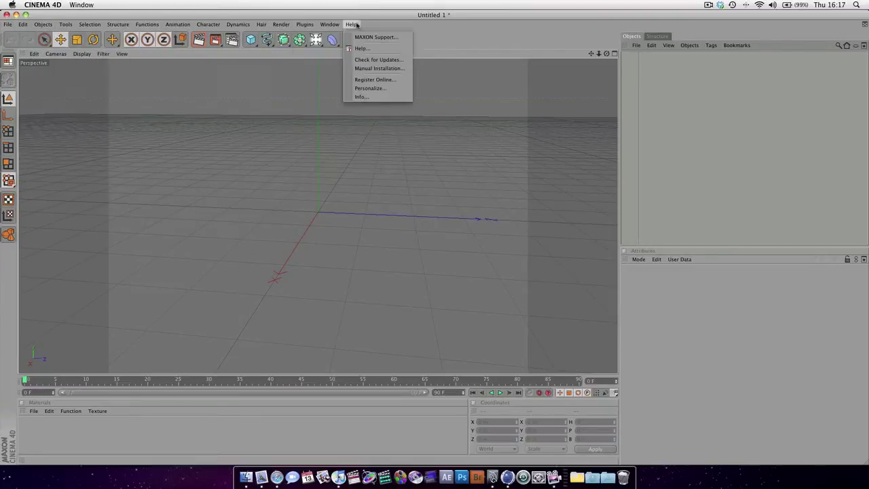
left_click(412, 25)
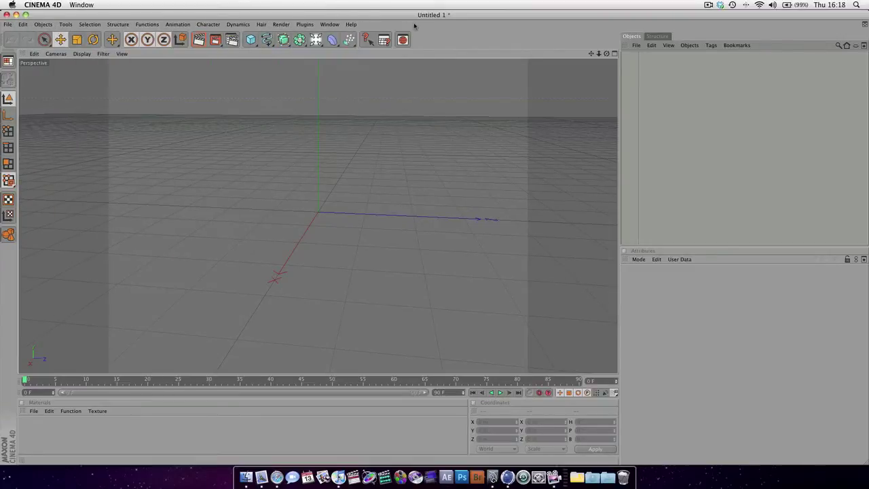
left_click(71, 5)
left_click(204, 6)
left_click(236, 25)
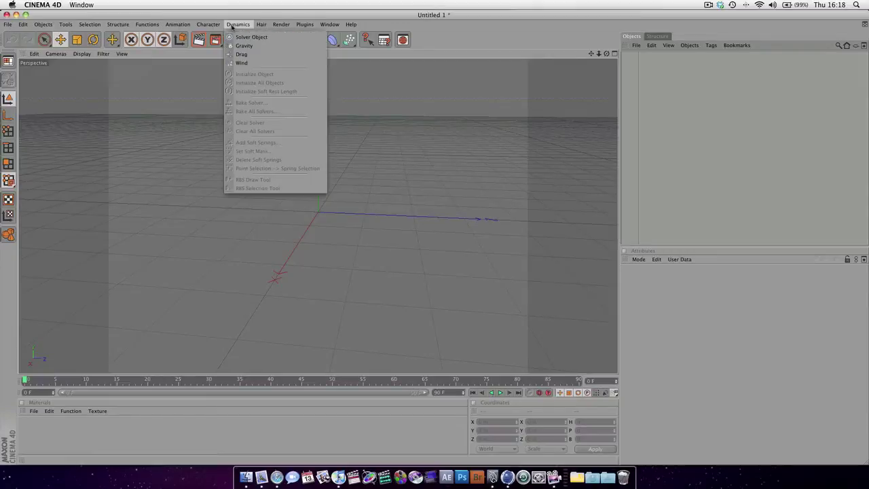
Tear off the Character commands as a floating palette and dock it alongside the perspective viewport.
left_click(61, 25)
left_click(63, 25)
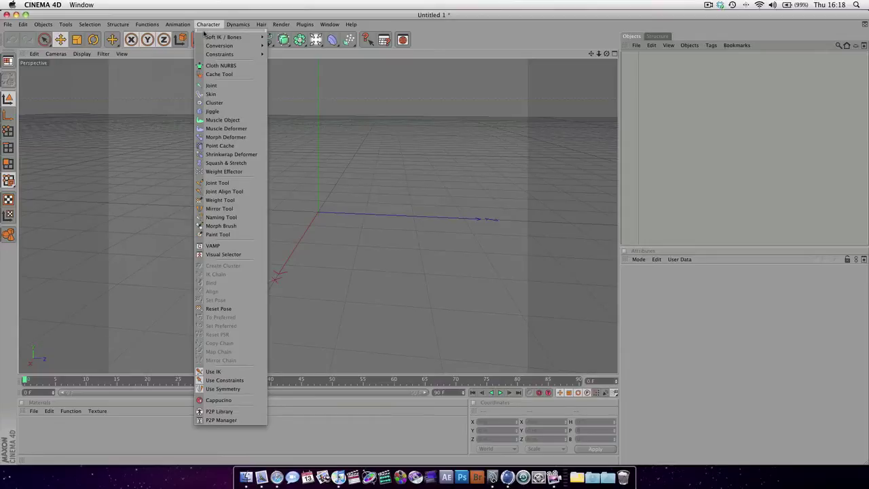
left_click_drag(203, 32, 432, 106)
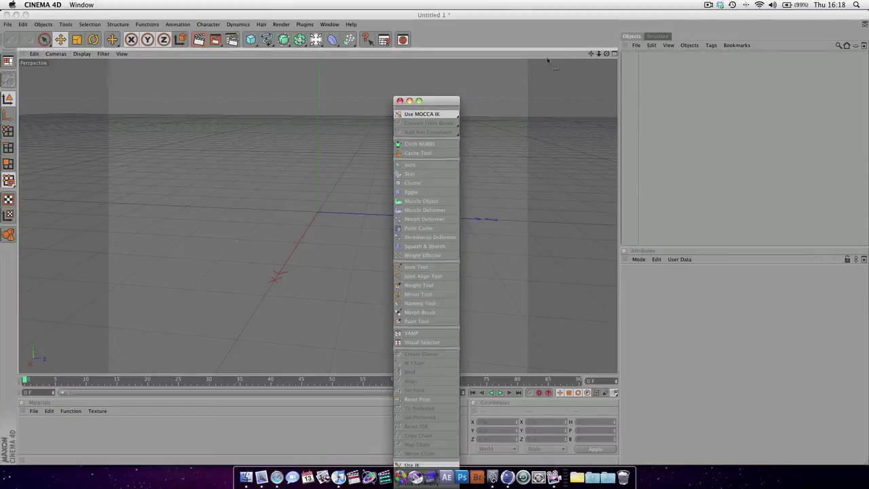
left_click_drag(393, 78, 20, 146)
scroll(49, 105, "down", 3)
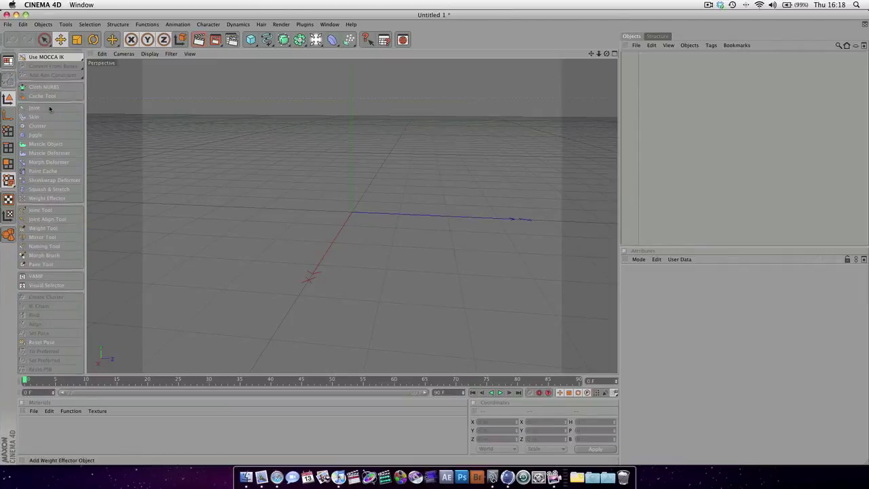
scroll(48, 105, "up", 3)
Hide the text labels on the docked Character palette and set its icon size to Medium Icons.
right_click(54, 132)
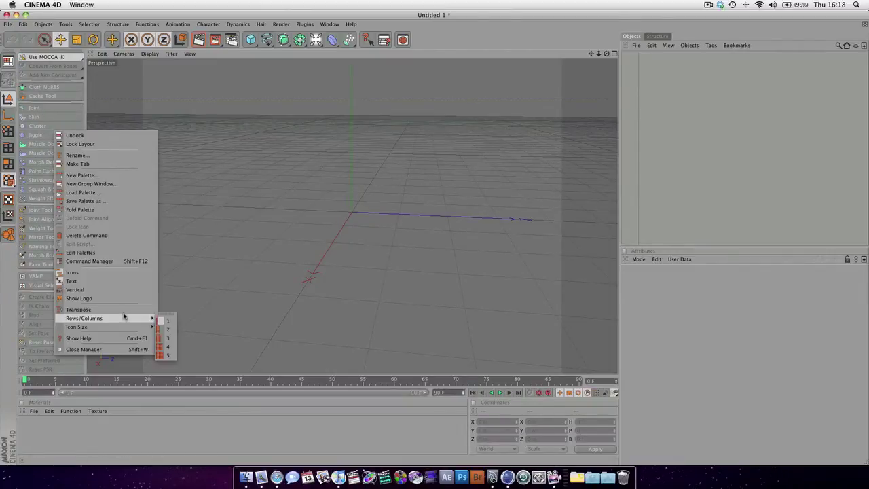
mouse_move(127, 326)
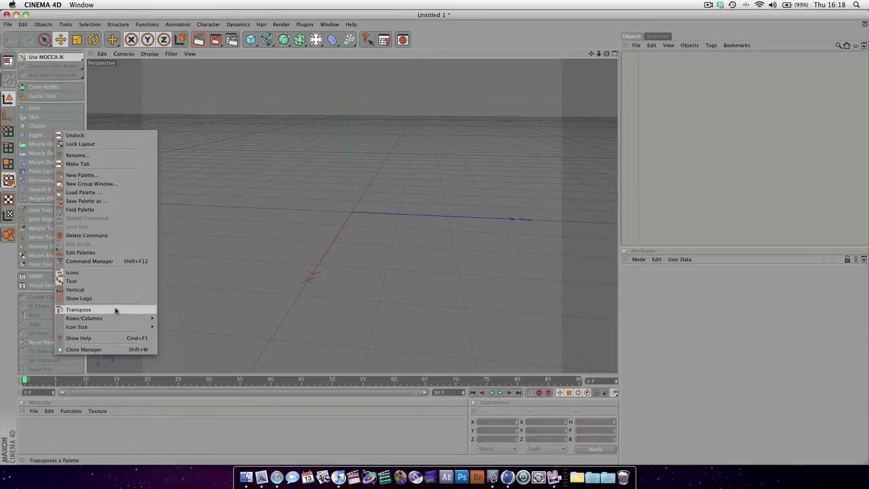
left_click(83, 283)
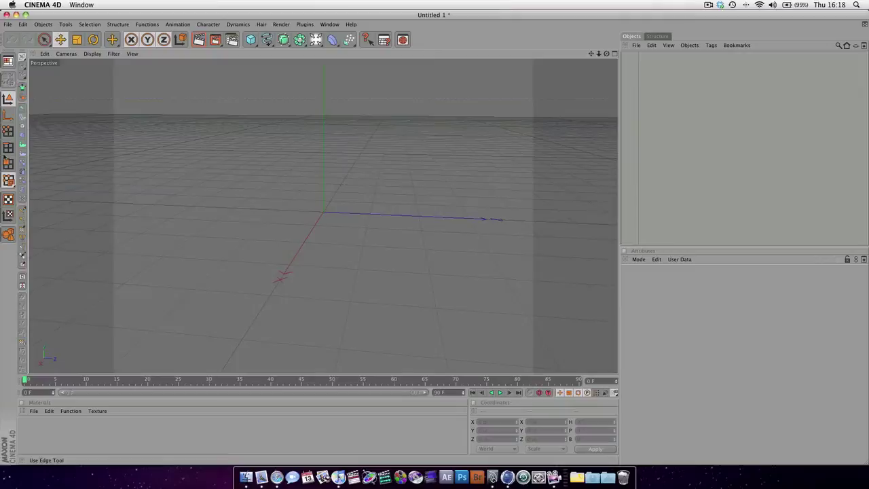
right_click(23, 144)
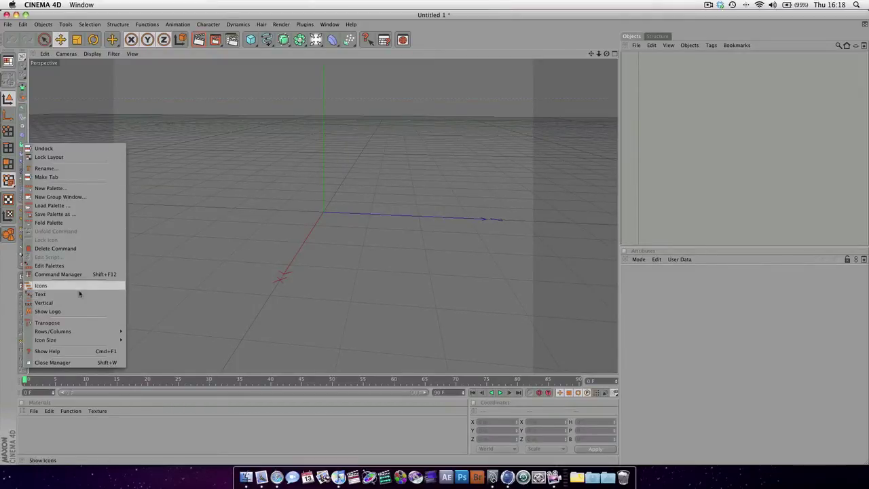
mouse_move(89, 340)
left_click(144, 343)
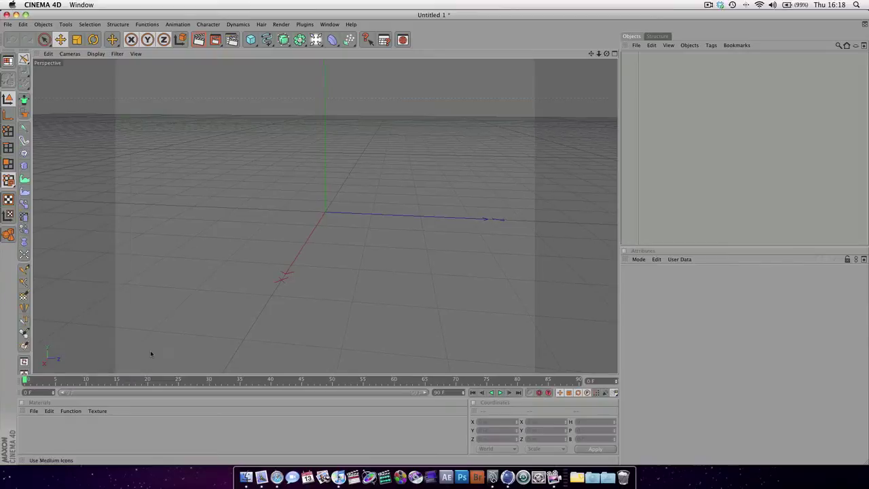
Undock the Character palette from the layout and close it.
scroll(16, 155, "down", 8)
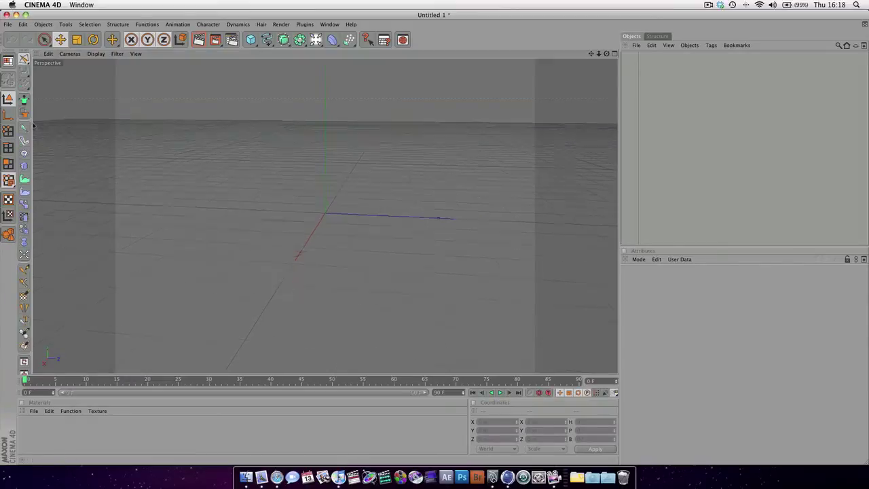
scroll(21, 135, "down", 8)
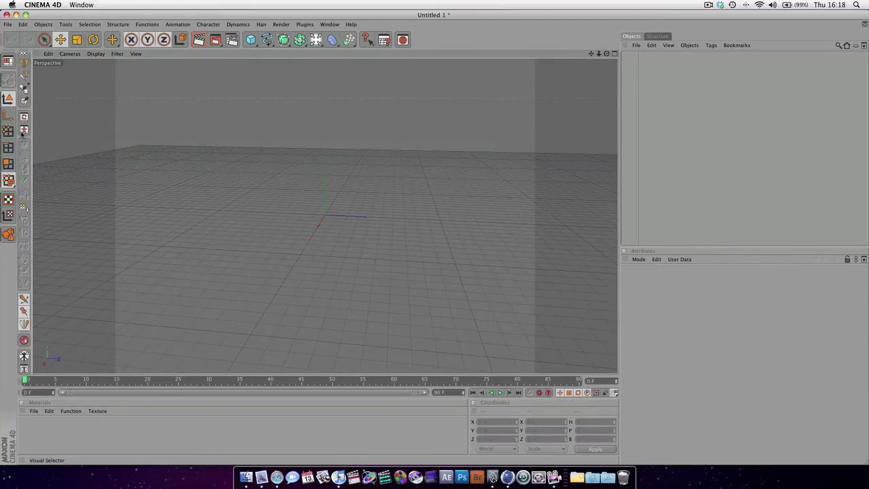
scroll(22, 135, "up", 8)
scroll(22, 135, "down", 8)
scroll(23, 135, "up", 8)
scroll(22, 135, "down", 8)
scroll(24, 135, "up", 8)
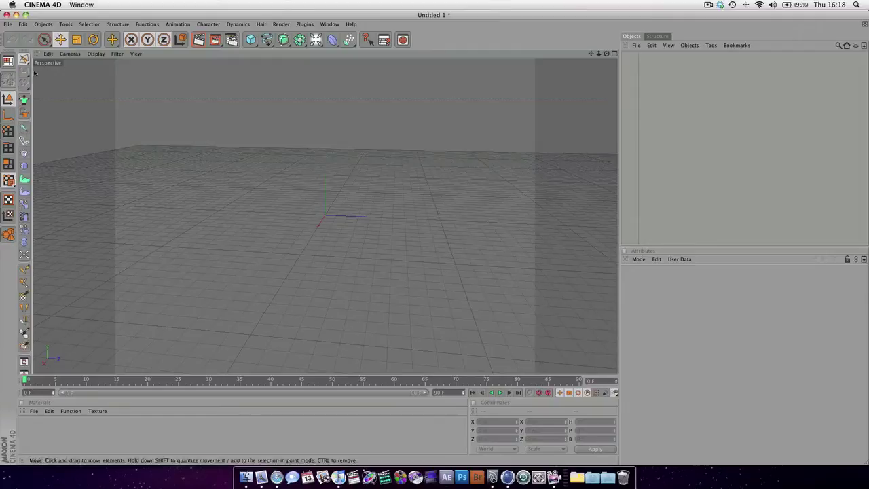
left_click(24, 58)
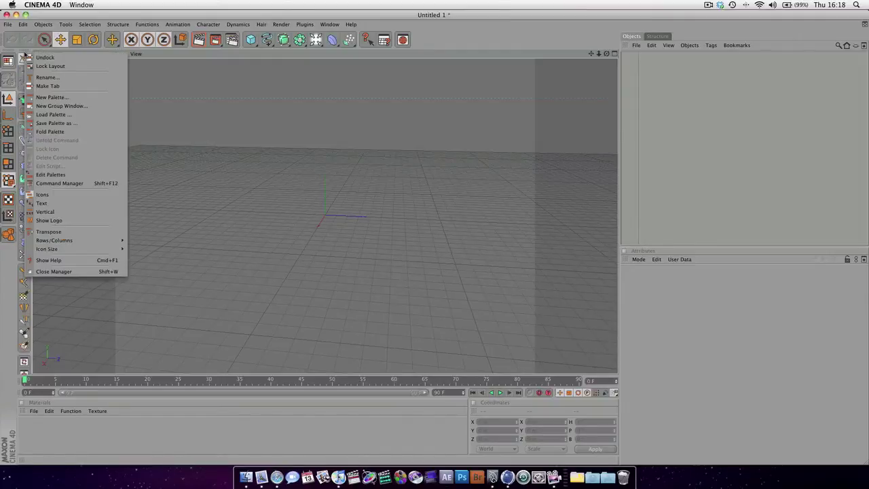
left_click(45, 64)
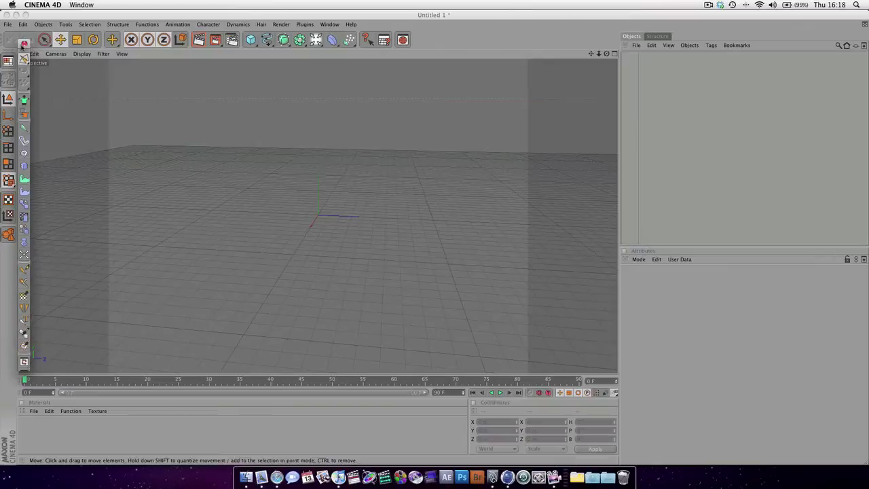
left_click(24, 43)
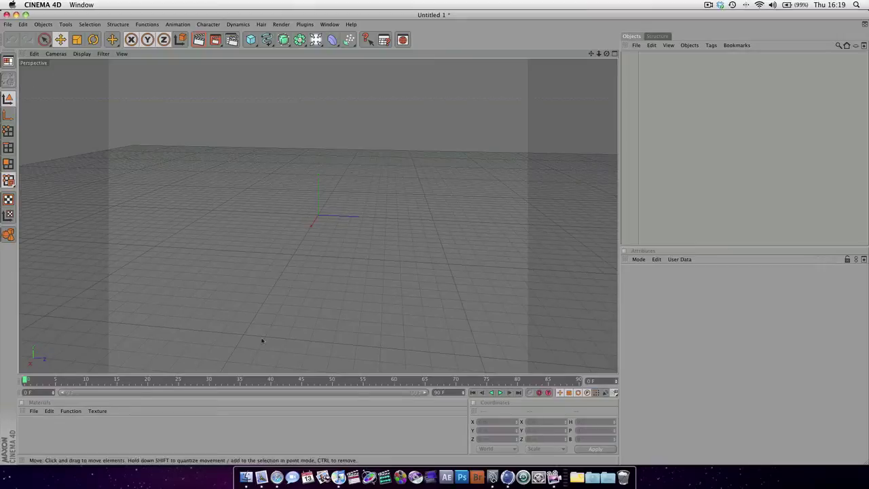
Resize the layout so the Materials and Coordinates managers are slightly taller and the viewport is shorter.
left_click_drag(296, 375, 296, 332)
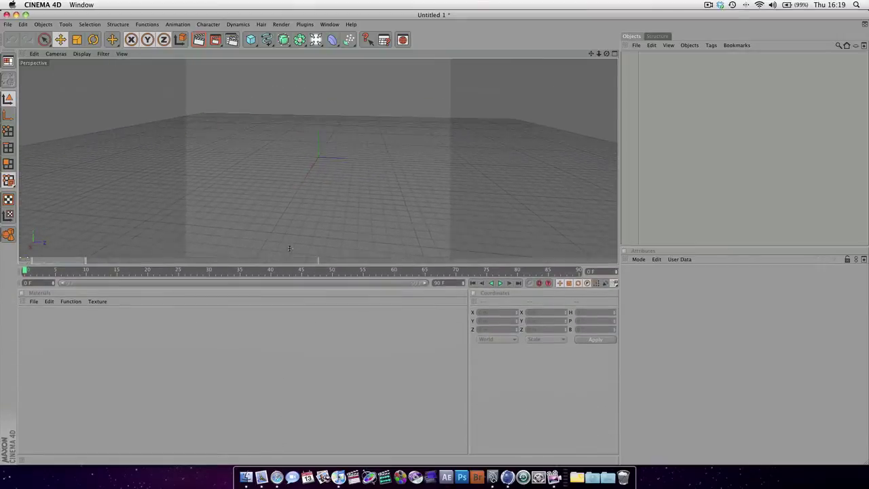
left_click_drag(290, 249, 295, 337)
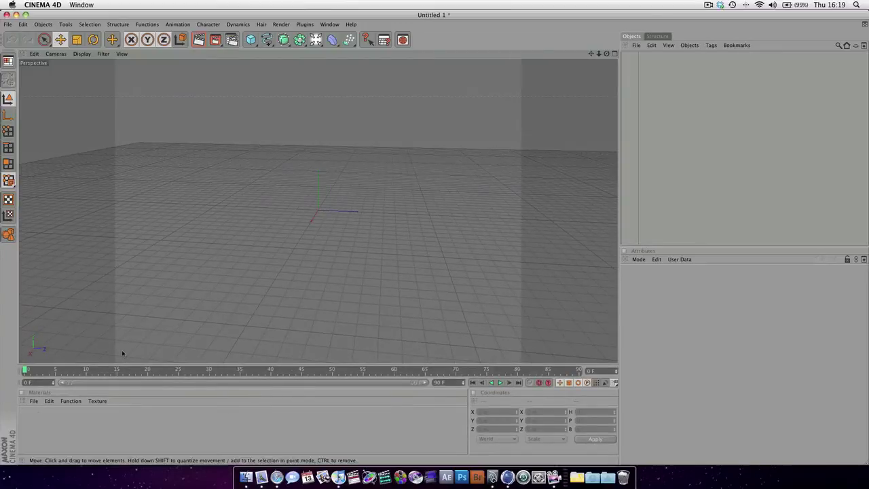
left_click_drag(119, 366, 119, 346)
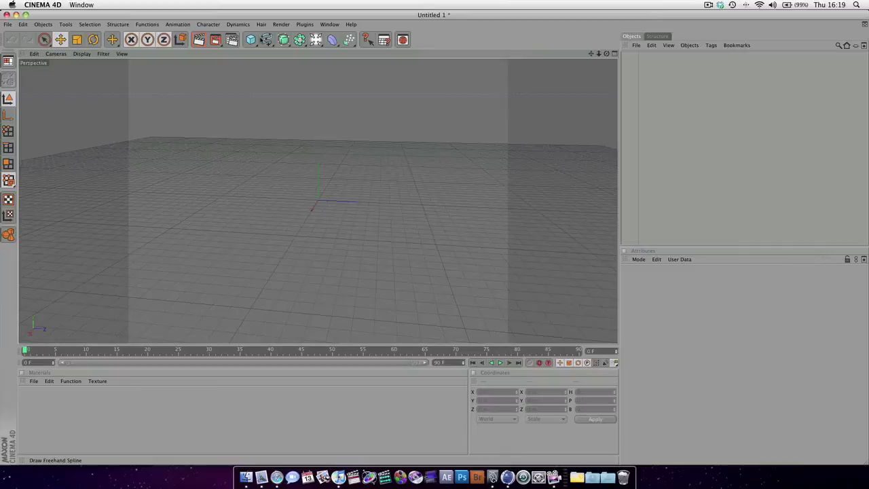
Detach the primitive objects as a floating palette over the viewport and hide its text labels.
left_click(256, 45)
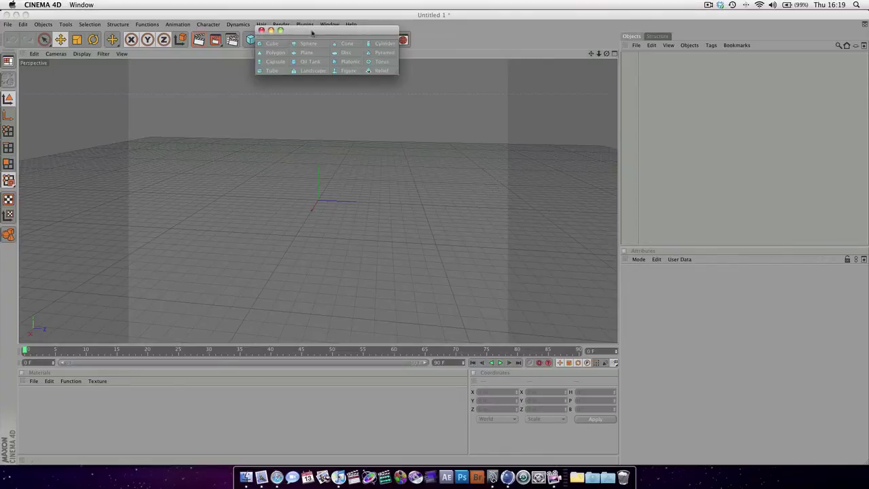
left_click_drag(313, 35, 364, 117)
right_click(389, 139)
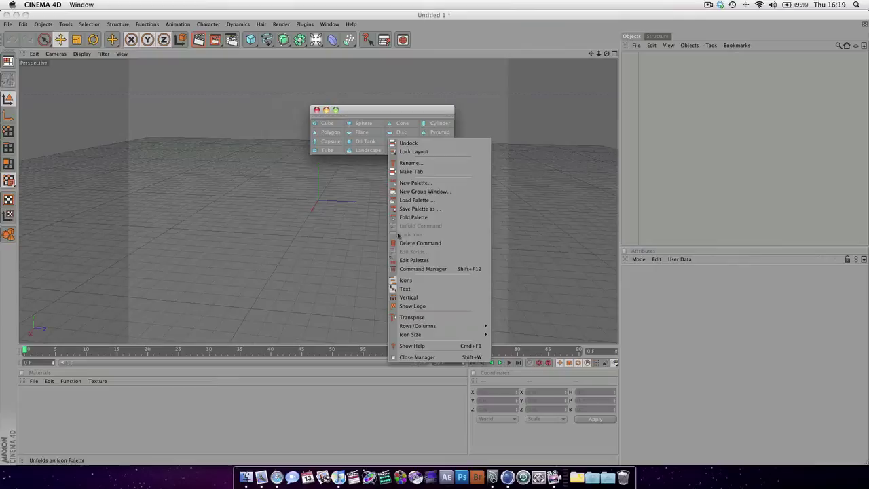
left_click(410, 297)
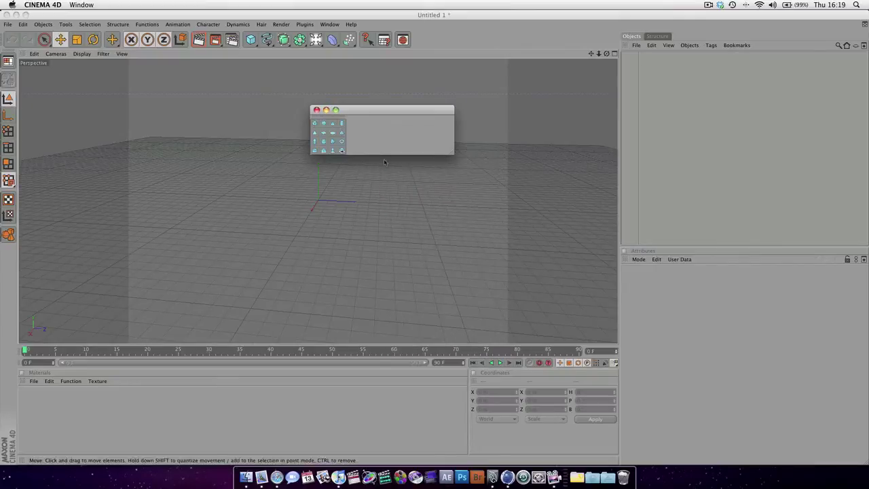
Set the floating primitives palette to Medium Icons and arrange them in 1 column.
right_click(334, 139)
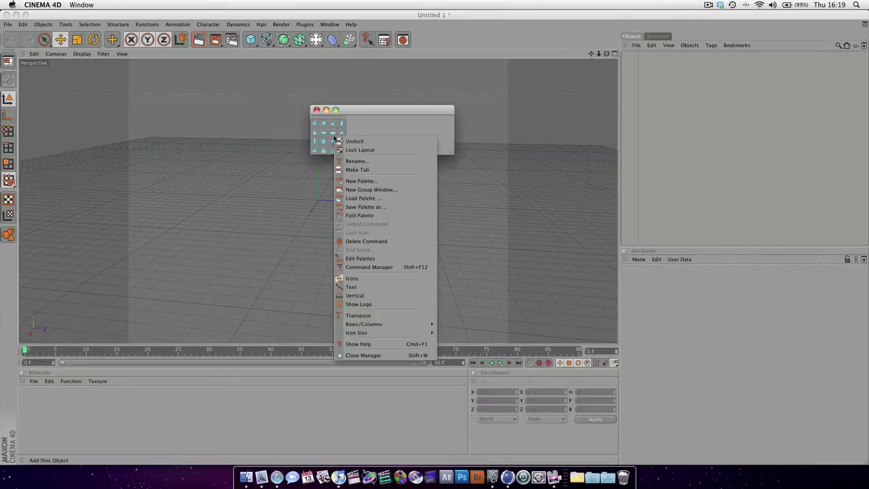
mouse_move(360, 332)
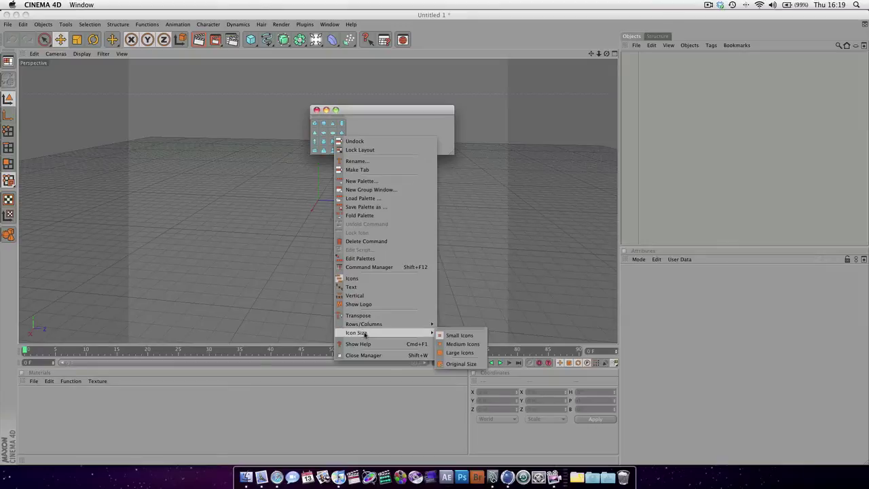
left_click(463, 352)
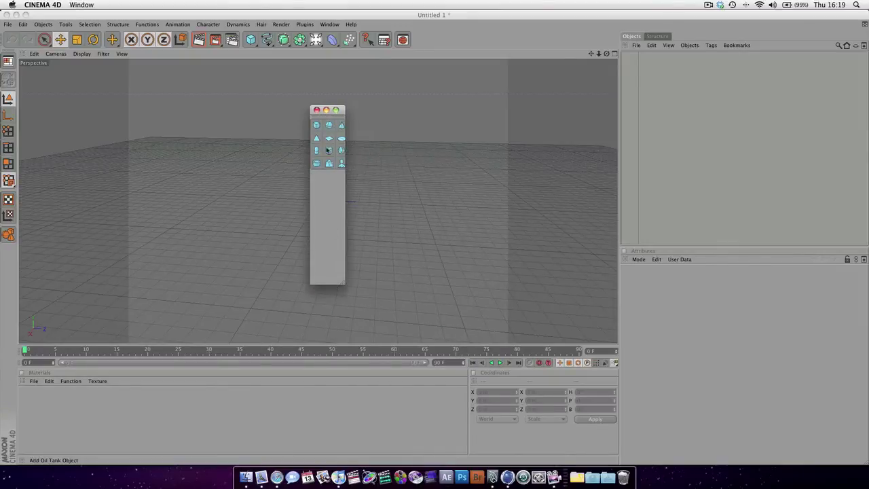
right_click(328, 145)
mouse_move(358, 332)
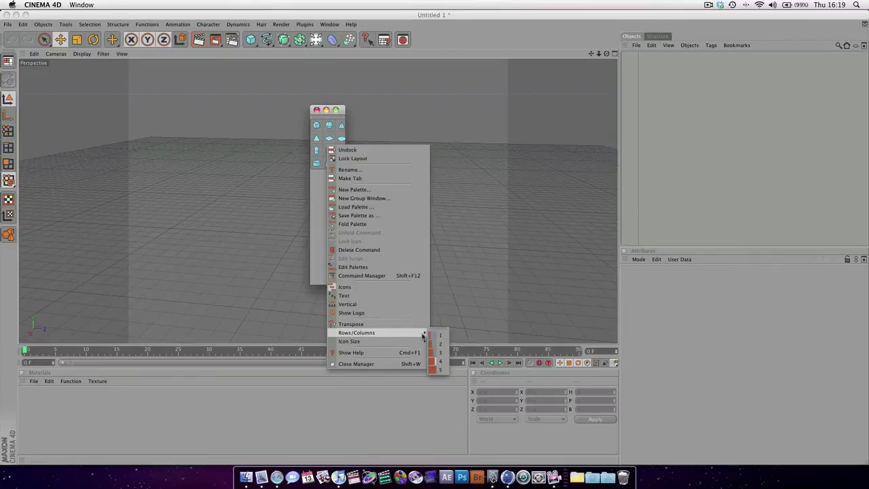
left_click(438, 336)
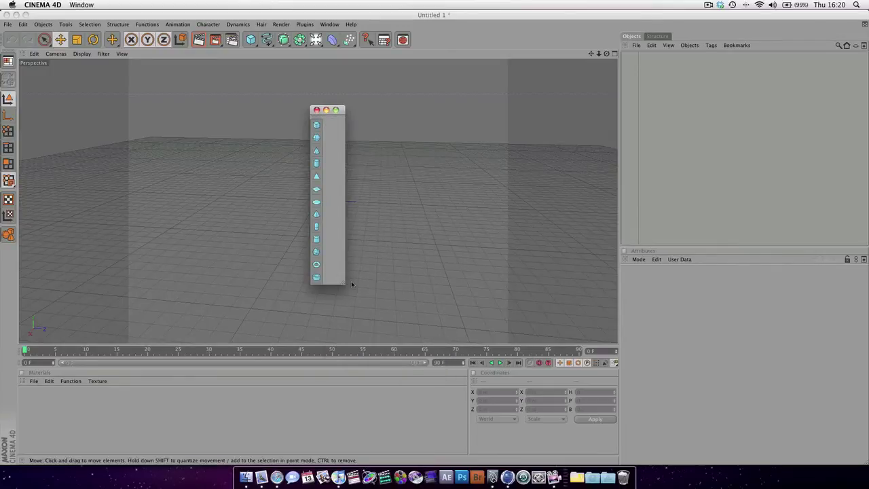
Lengthen the floating primitives palette and dock it between the mode toolbar and the viewport, and add a cube from it.
left_click_drag(344, 286, 344, 363)
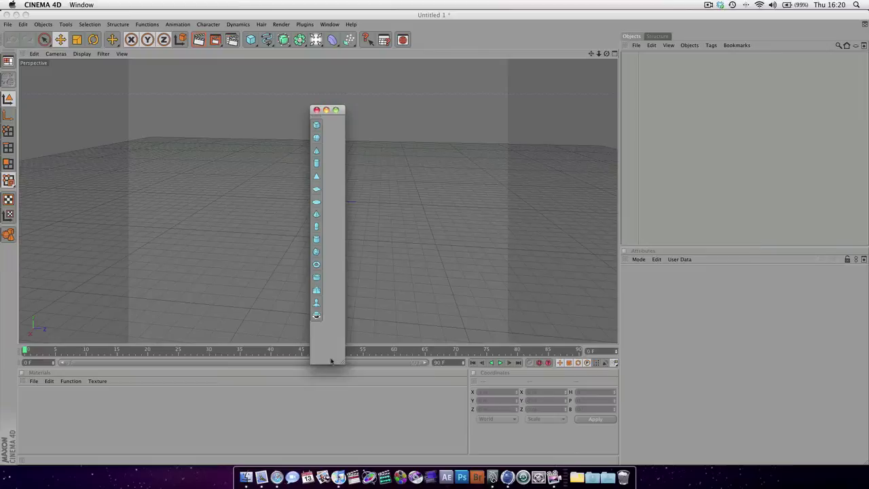
left_click_drag(319, 117, 28, 114)
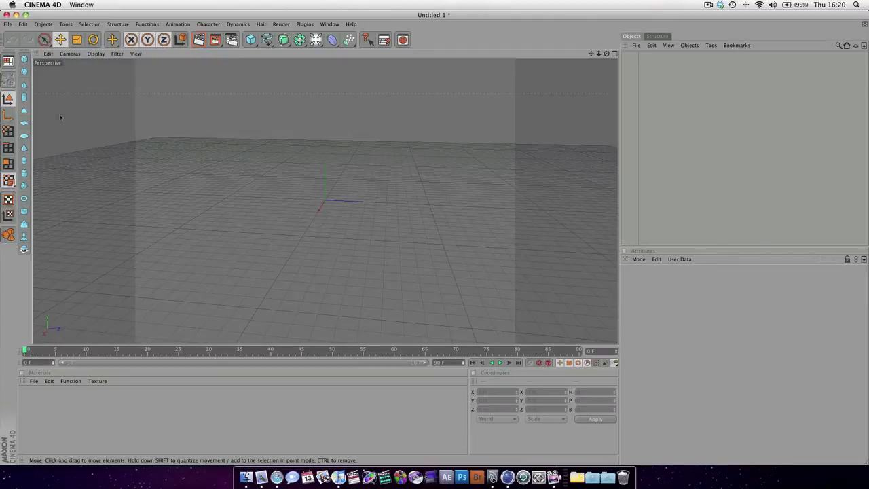
left_click(24, 60)
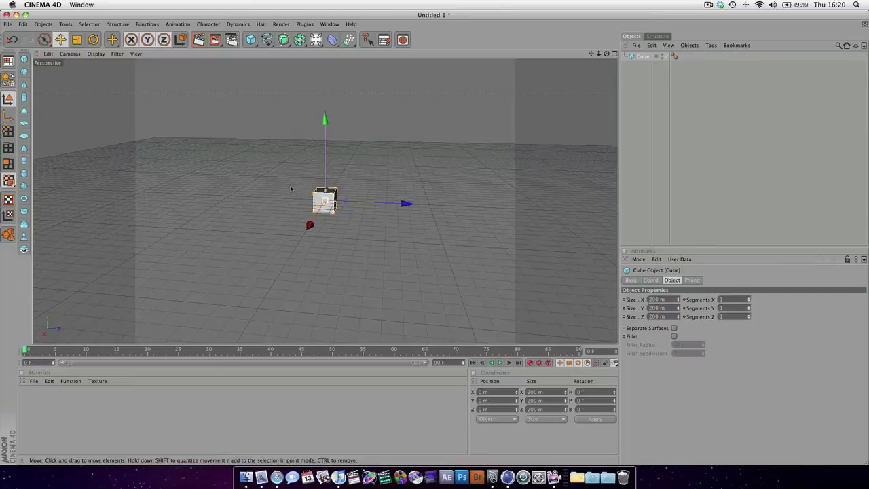
Examine the cube from different angles and distances by orbiting, panning and zooming the perspective view.
left_click_drag(297, 187, 374, 216, "alt")
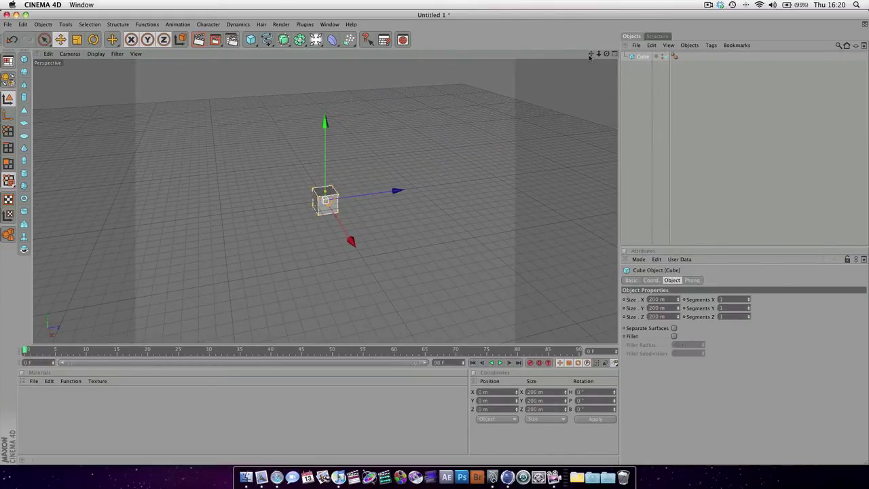
mouse_move(607, 56)
left_mouse_down()
mouse_move(592, 49)
mouse_move(589, 34)
mouse_move(611, 62)
mouse_move(606, 56)
left_mouse_up()
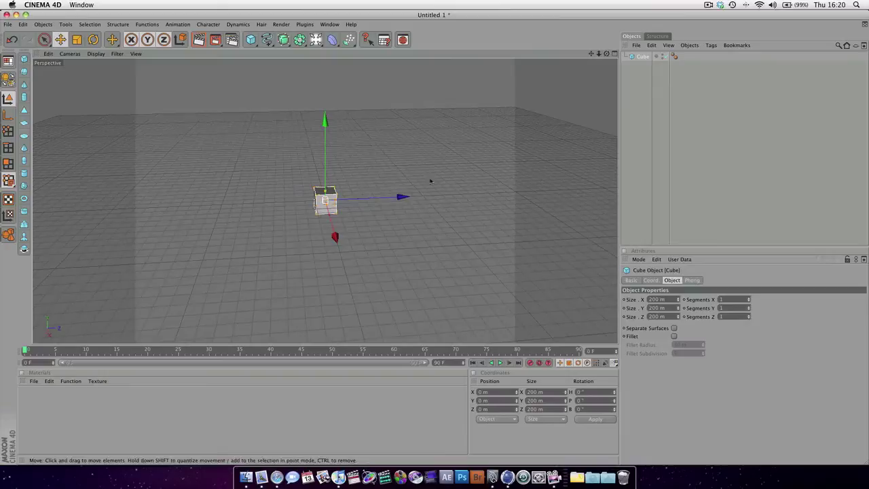
scroll(383, 200, "up", 3)
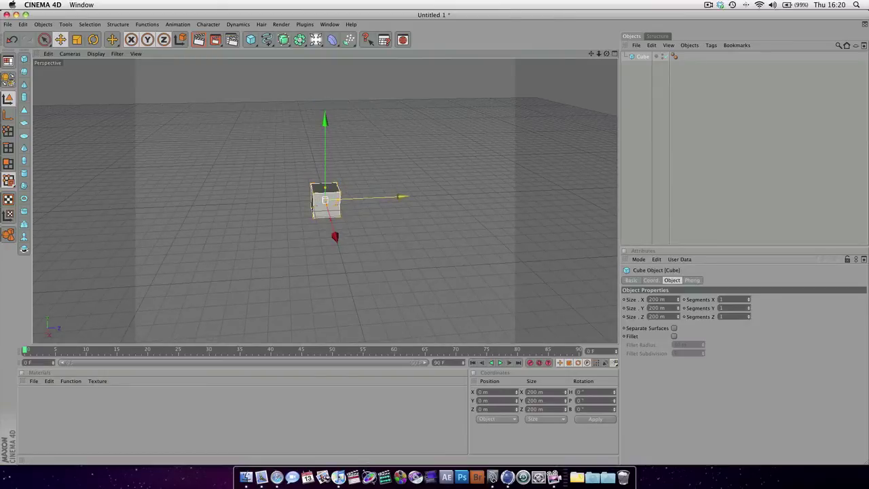
middle_click_drag(383, 201, 451, 254, "alt")
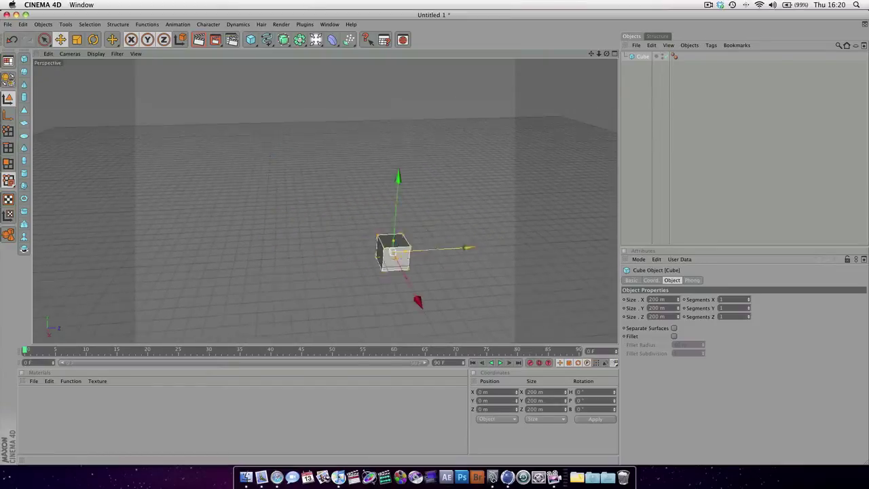
left_click_drag(600, 63, 382, 201)
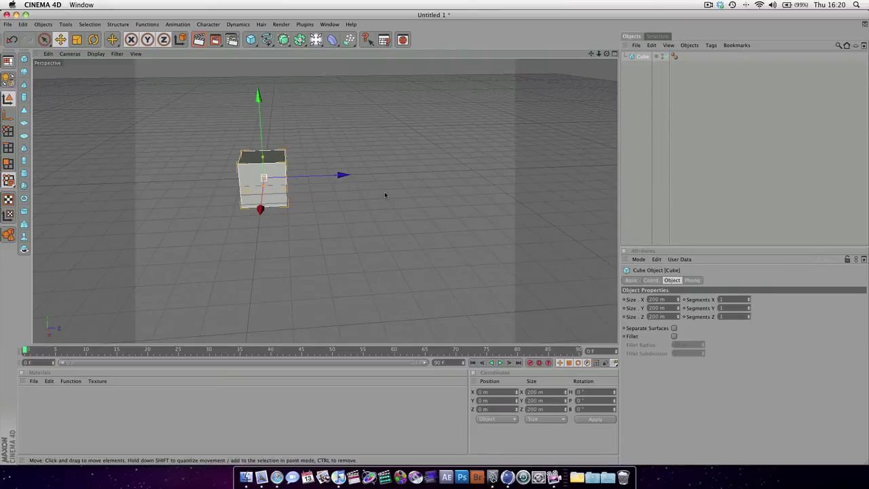
scroll(417, 228, "down", 5)
scroll(387, 204, "up", 10)
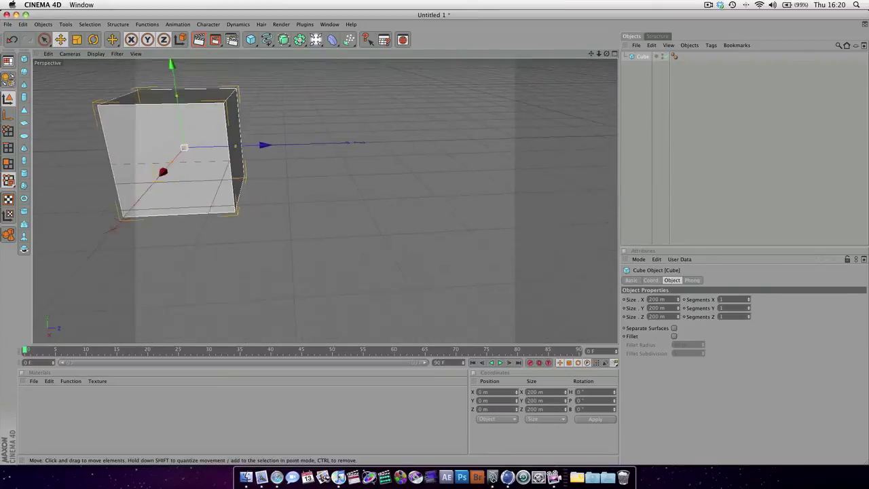
scroll(358, 180, "down", 10)
scroll(357, 180, "down", 5)
scroll(358, 180, "up", 5)
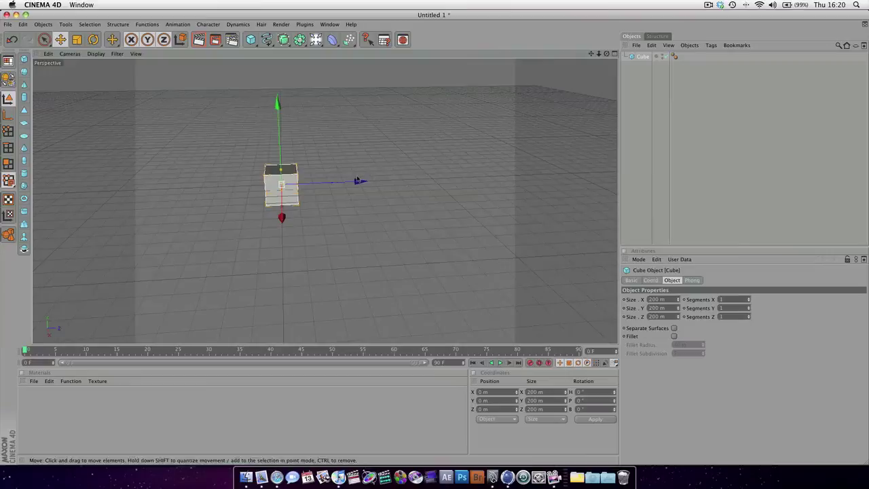
left_click_drag(357, 180, 394, 207, "alt")
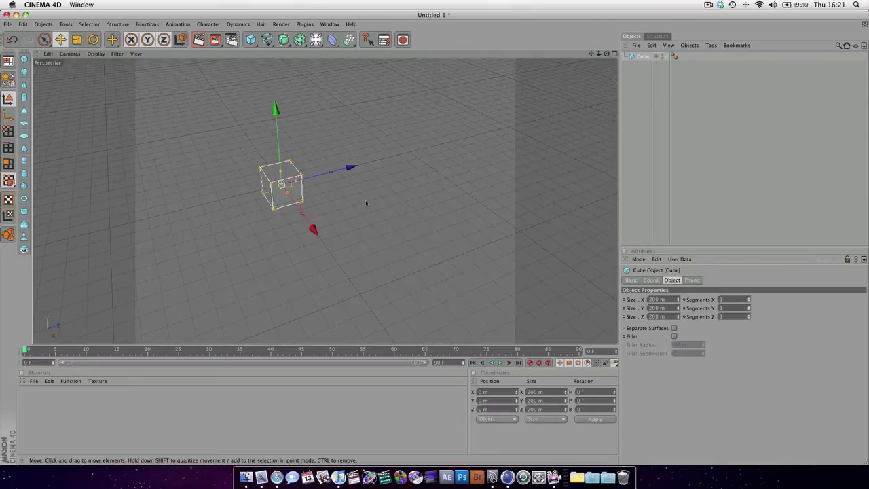
left_click_drag(371, 199, 458, 185)
left_click_drag(368, 171, 375, 188)
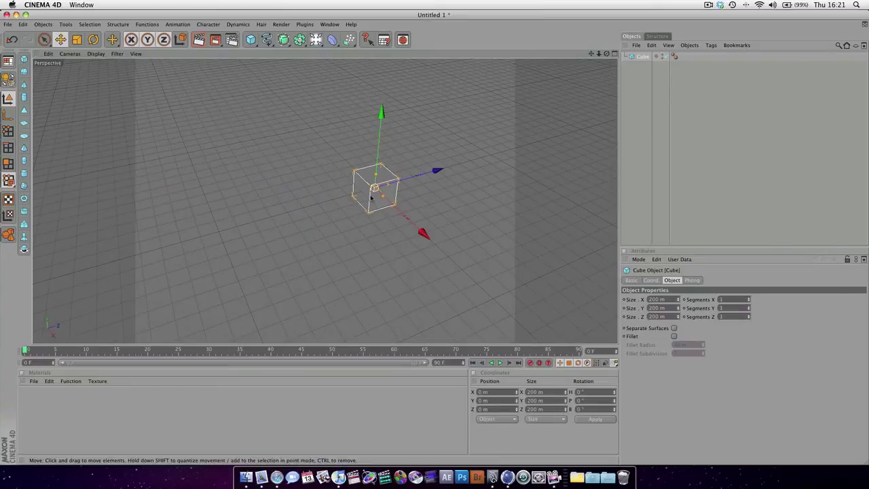
mouse_move(375, 188)
left_mouse_down()
mouse_move(354, 194)
mouse_move(402, 172)
mouse_move(365, 191)
mouse_move(389, 185)
mouse_move(424, 197)
mouse_move(430, 184)
mouse_move(441, 199)
left_mouse_up()
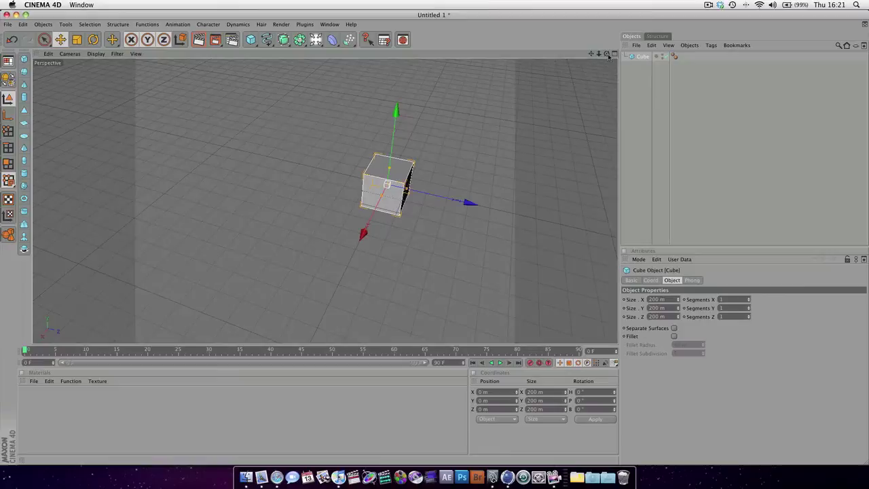
Move the cube freely in the viewport to about X -26 m, Y 139 m and Z -29 m.
left_click_drag(504, 205, 452, 148)
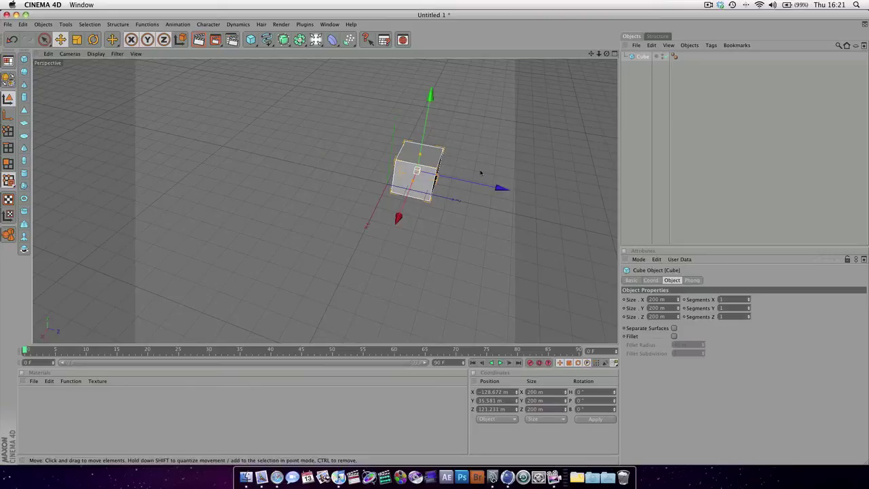
left_click_drag(464, 232, 486, 215, "alt")
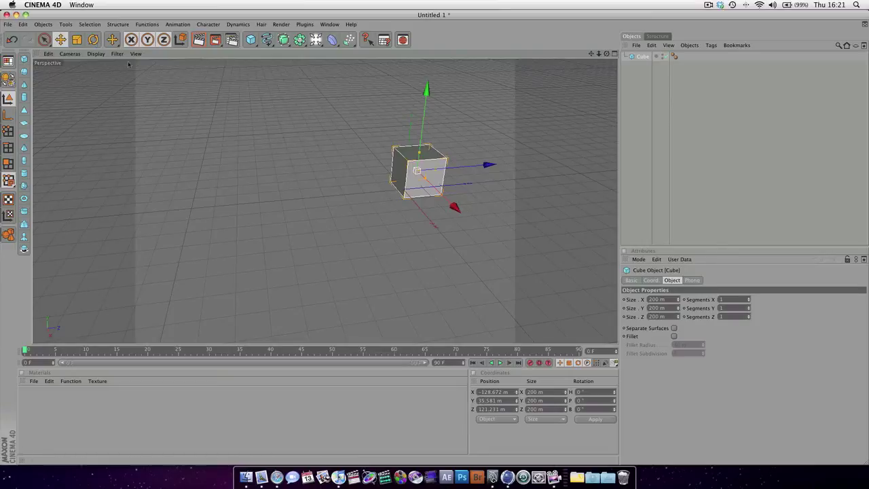
left_click_drag(455, 207, 419, 225)
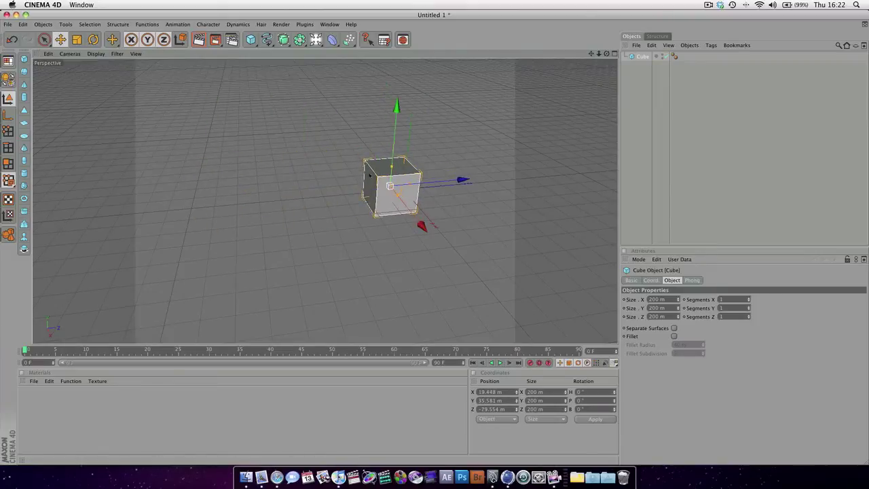
mouse_move(384, 195)
left_mouse_down()
mouse_move(326, 144)
mouse_move(440, 169)
mouse_move(415, 228)
mouse_move(400, 227)
mouse_move(384, 197)
left_mouse_up()
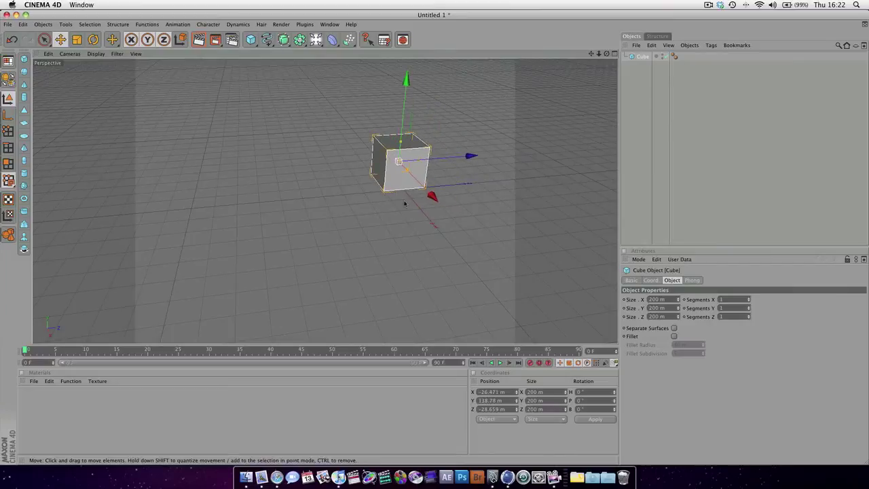
Rotate the cube so its pitch is 90°.
key("r")
left_click_drag(424, 212, 411, 146)
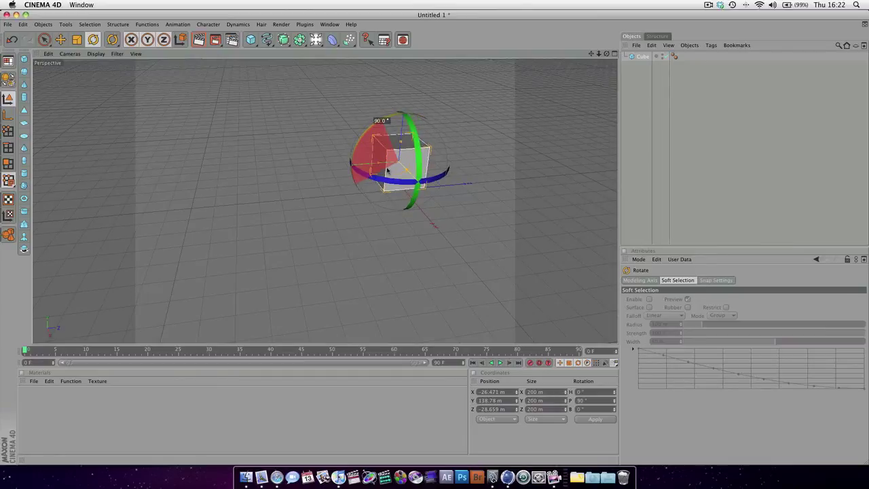
left_click_drag(388, 171, 400, 172)
Scale the cube uniformly to about 310 m on each side.
mouse_move(483, 180)
left_mouse_down("alt")
mouse_move(455, 169)
mouse_move(438, 139)
mouse_move(482, 180)
left_mouse_up("alt")
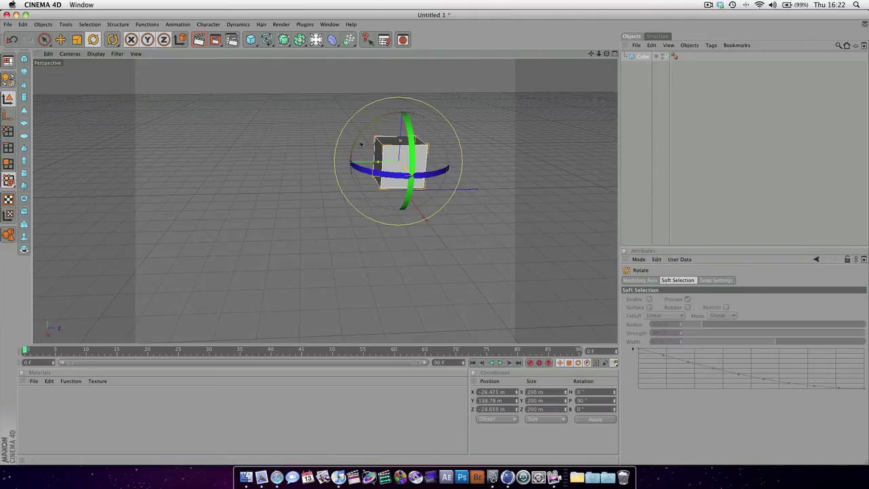
key("t")
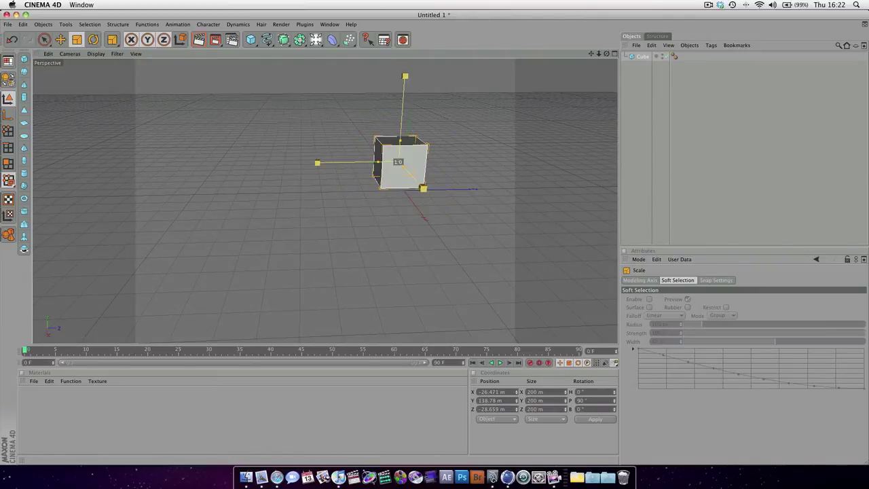
left_click_drag(401, 166, 405, 168)
mouse_move(422, 188)
left_mouse_down()
mouse_move(434, 188)
mouse_move(418, 190)
left_mouse_up()
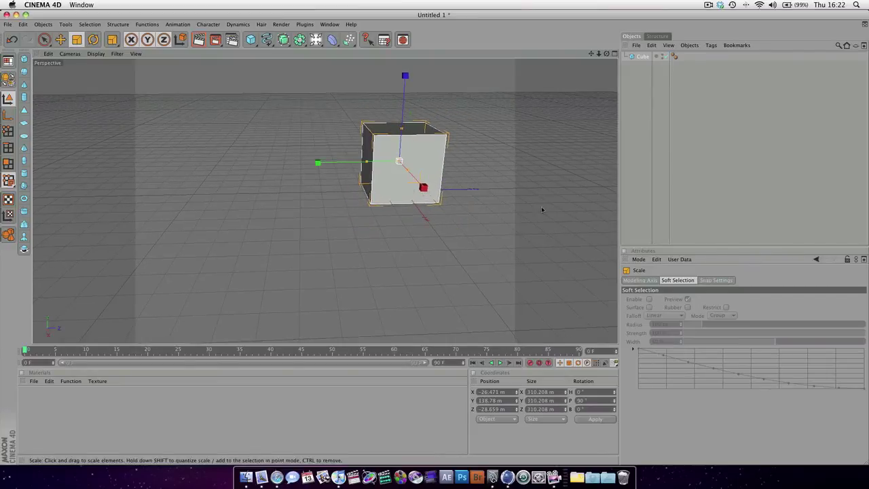
Make the cube editable and stretch it along its X axis to about 996 m.
left_click_drag(542, 210, 609, 218, "alt")
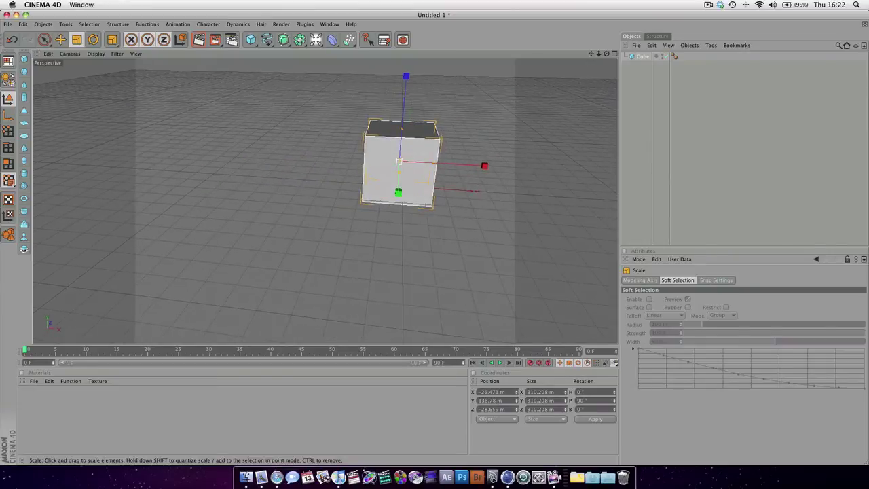
mouse_move(409, 188)
left_mouse_down("alt")
mouse_move(421, 190)
mouse_move(411, 191)
left_mouse_up("alt")
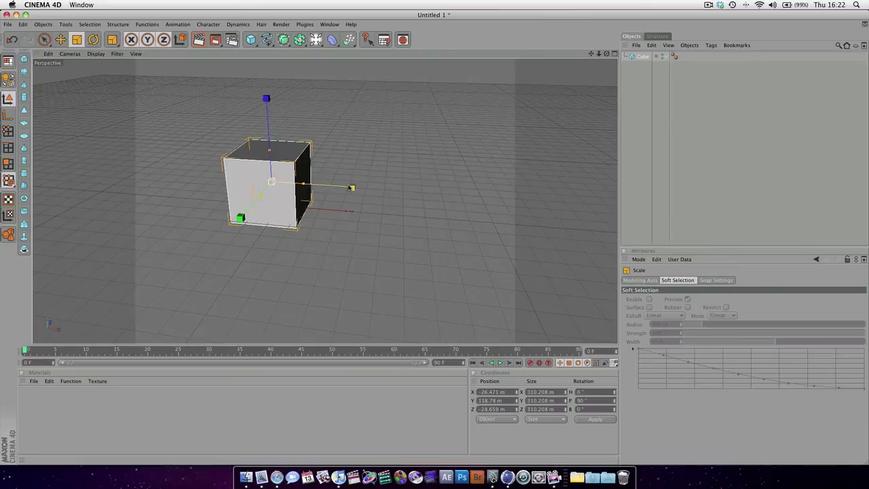
key("c")
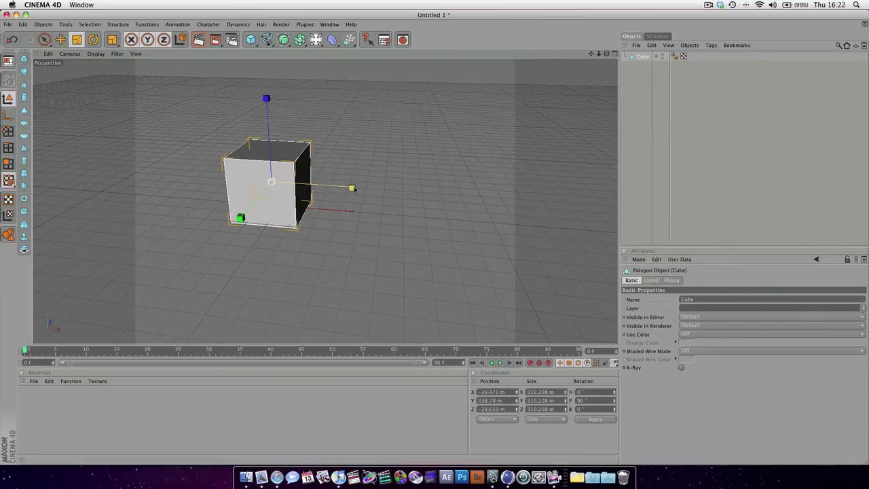
left_click_drag(352, 188, 428, 188)
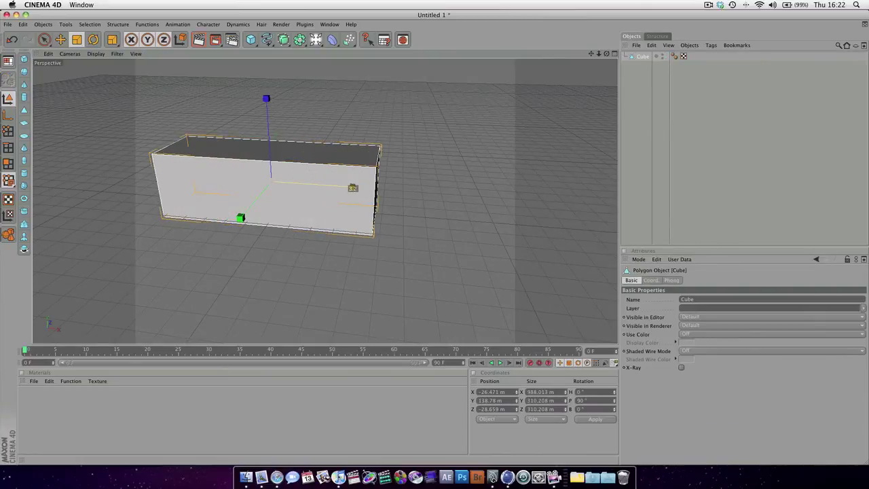
left_click_drag(334, 211, 156, 212, "alt")
left_click_drag(458, 215, 455, 216, "alt")
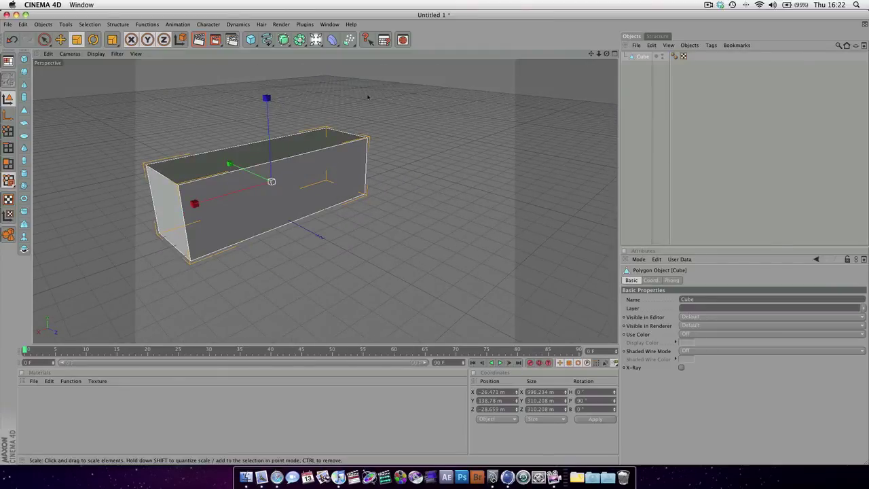
left_click_drag(324, 202, 444, 204, "alt")
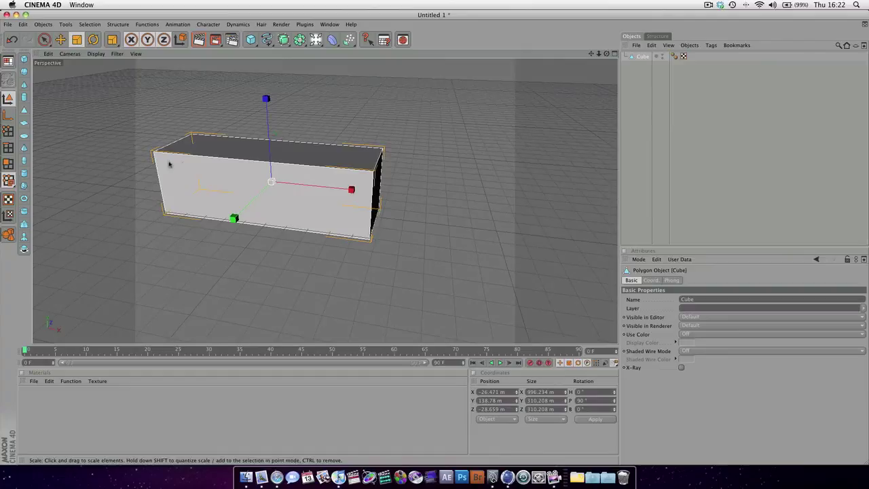
left_click_drag(171, 165, 178, 121, "alt")
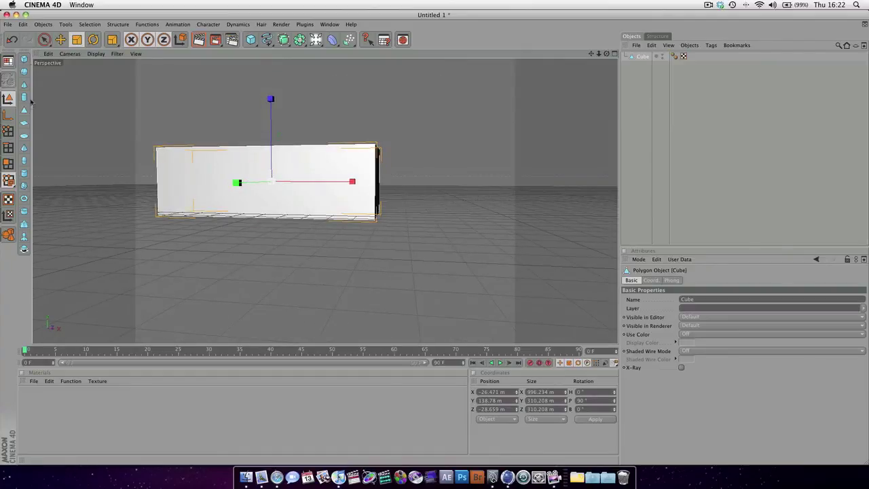
left_click_drag(299, 153, 129, 216, "alt")
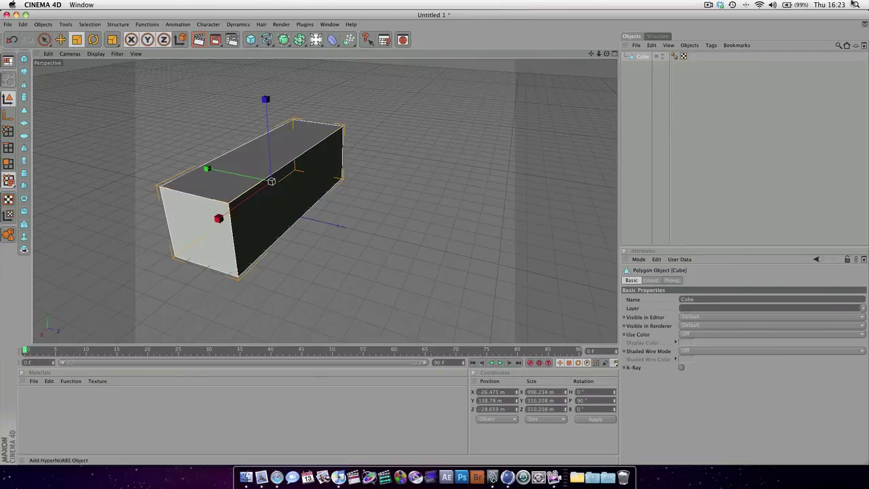
left_click(708, 5)
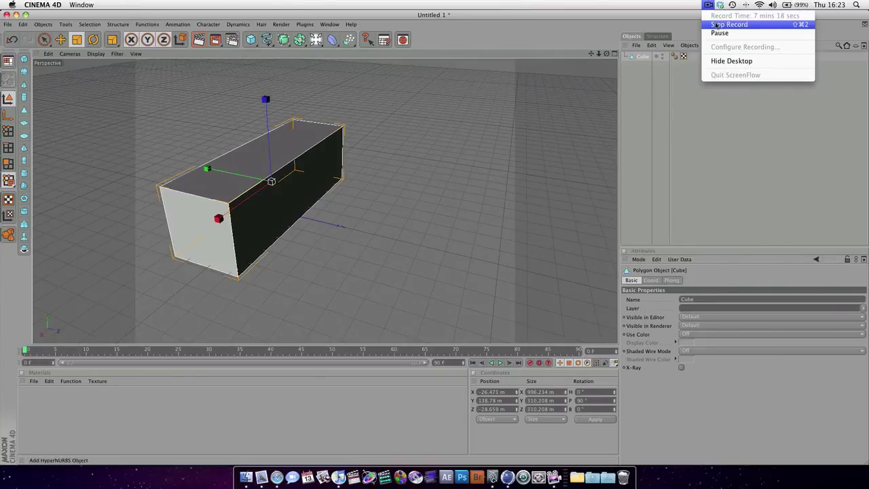